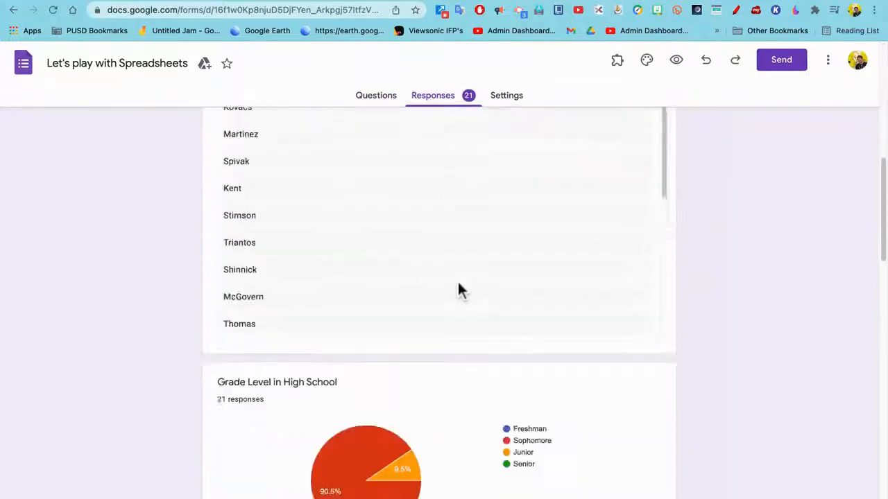
Review the summary of the form's responses and open them in a linked spreadsheet.
scroll(458, 288, "up", 3)
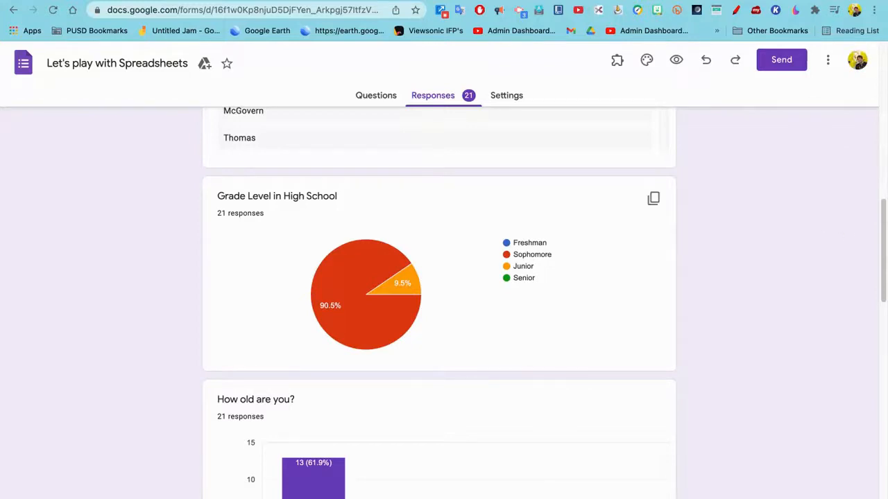
scroll(440, 305, "down", 4)
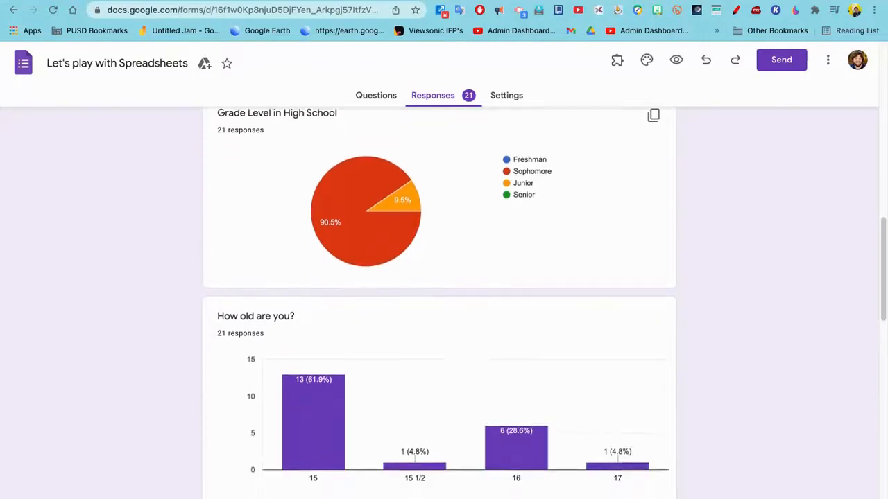
scroll(439, 306, "up", 5)
scroll(440, 305, "up", 6)
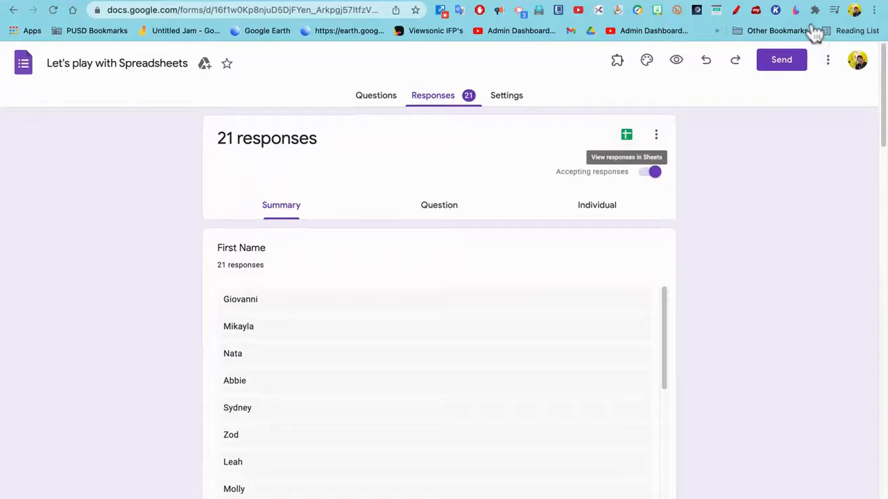
left_click(627, 135)
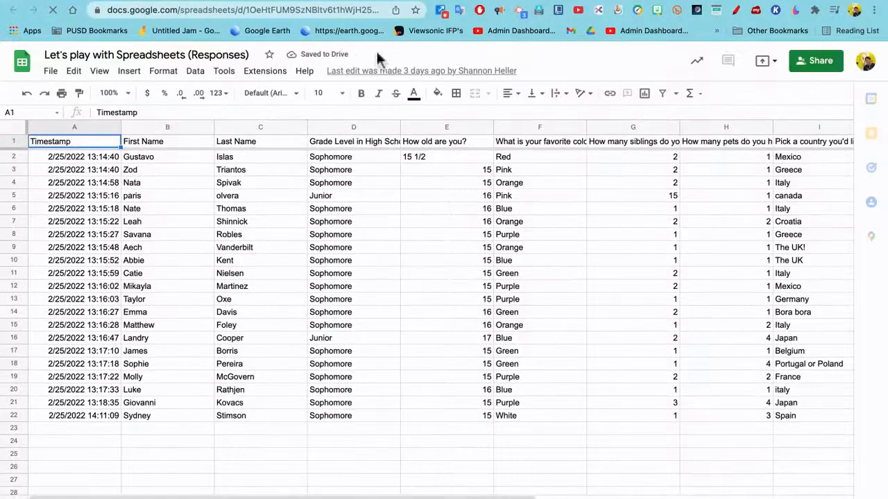
Make a copy of the responses spreadsheet, keeping the default copy name.
left_click(50, 71)
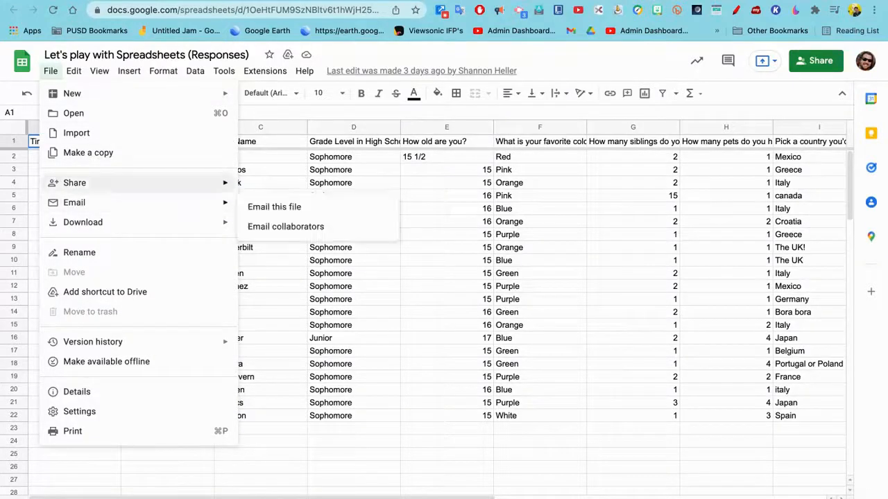
left_click(88, 152)
left_click(517, 379)
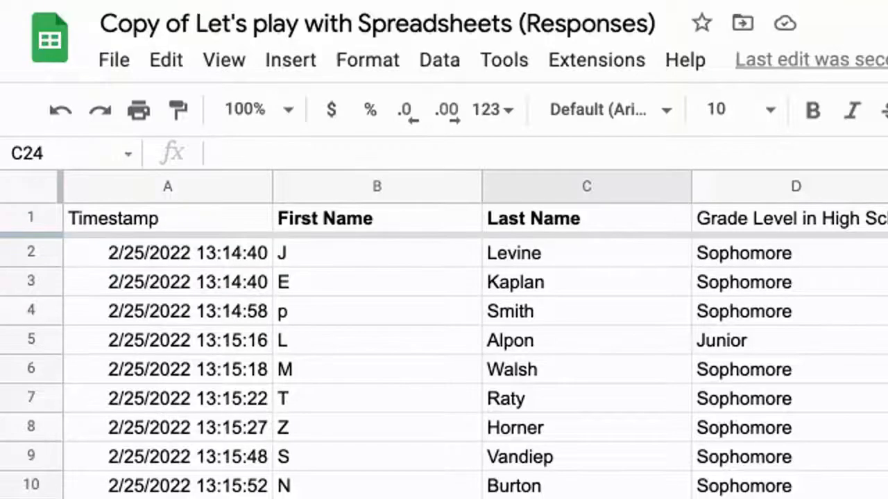
Try freezing the first two rows while scrolling through the data, and restore the freeze to the header row only.
scroll(444, 368, "down", 3)
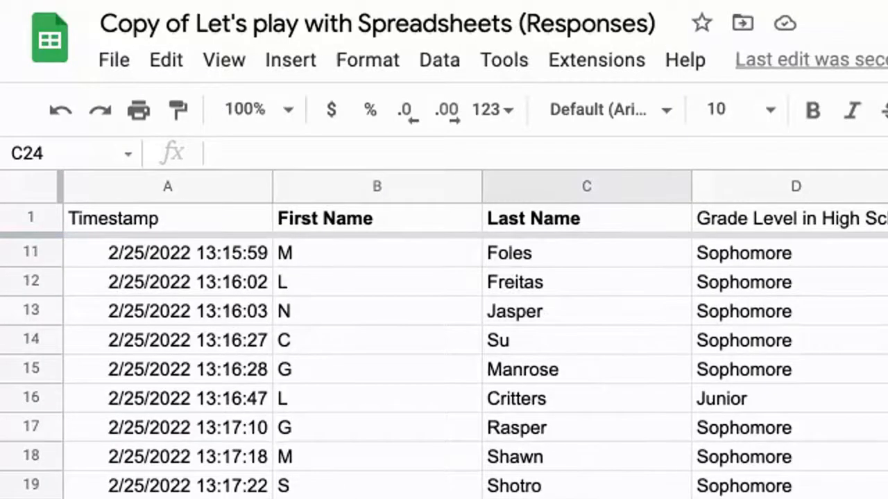
scroll(444, 368, "up", 3)
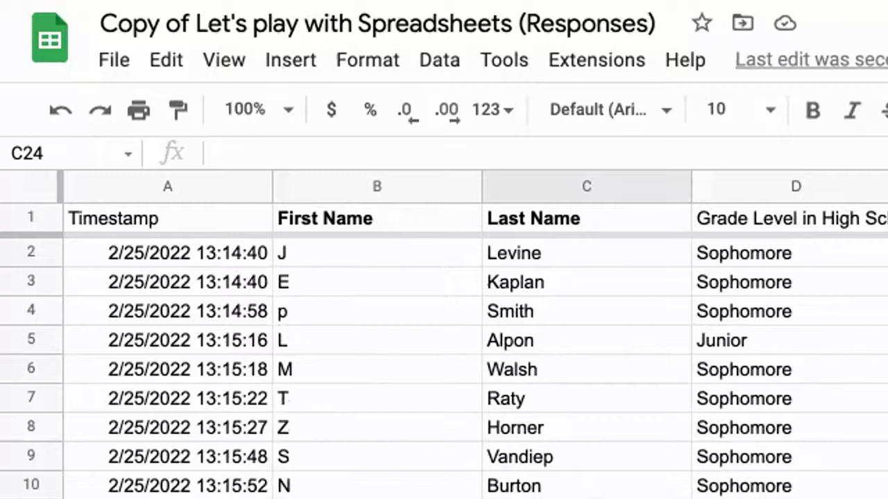
left_click_drag(32, 232, 32, 263)
scroll(444, 374, "down", 3)
scroll(444, 375, "up", 3)
left_click_drag(31, 262, 31, 235)
Try freezing the Timestamp and First Name columns, and remove the column freeze again.
left_click_drag(61, 188, 484, 187)
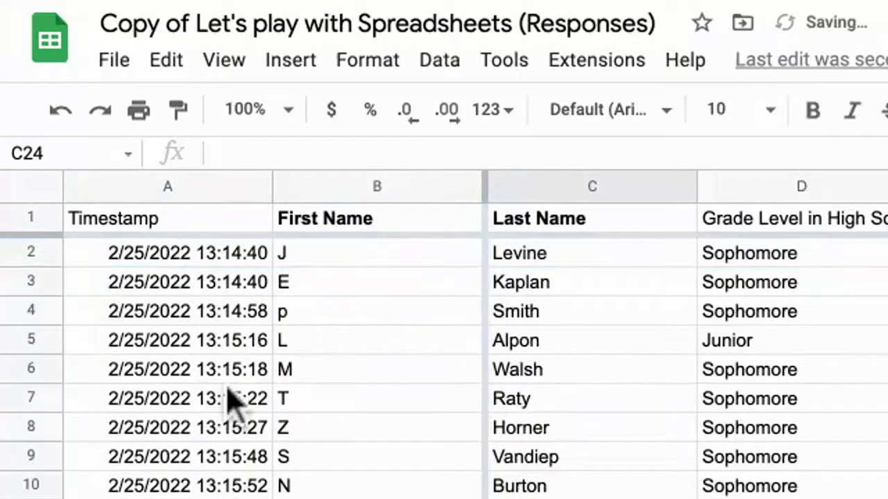
scroll(233, 402, "right", 4)
scroll(233, 402, "left", 4)
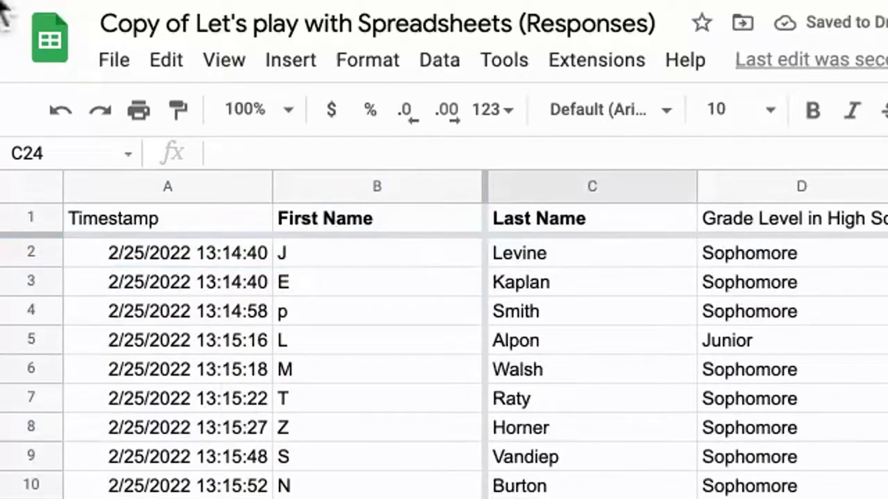
left_click_drag(480, 187, 61, 188)
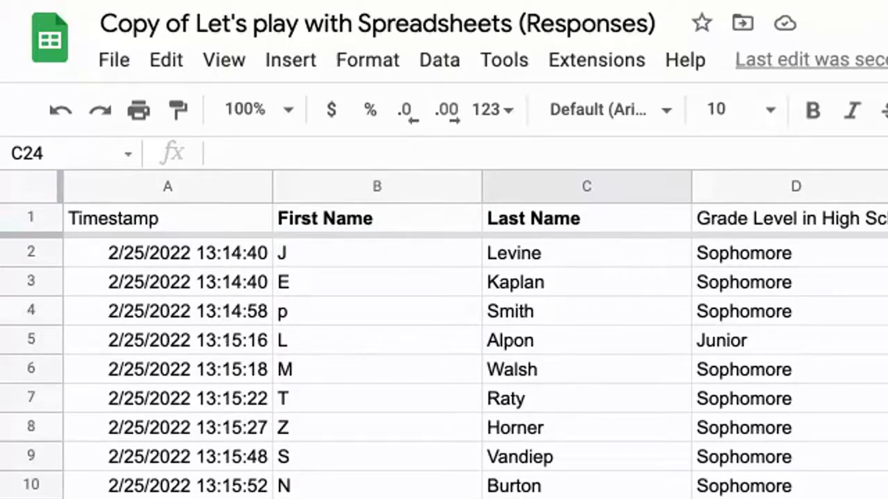
Select the entire sheet, the First Name column and row 2 in turn, ending with only cell B7 selected.
key("ctrl+a")
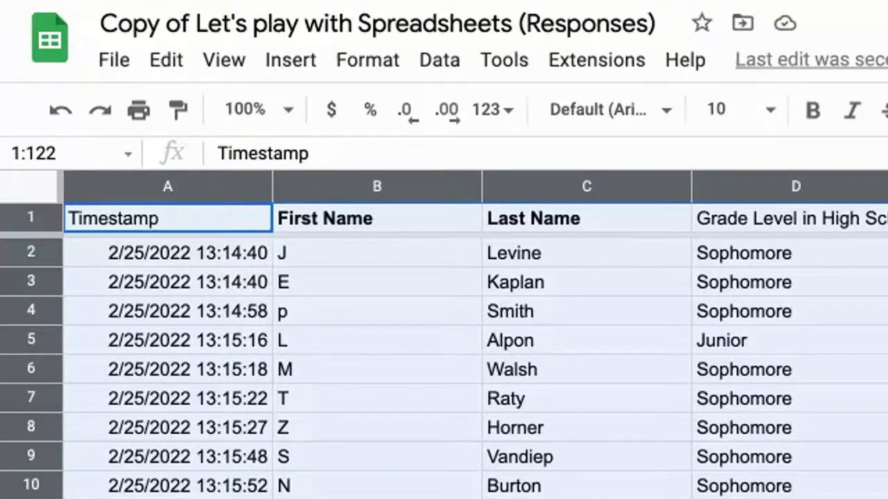
left_click(377, 428)
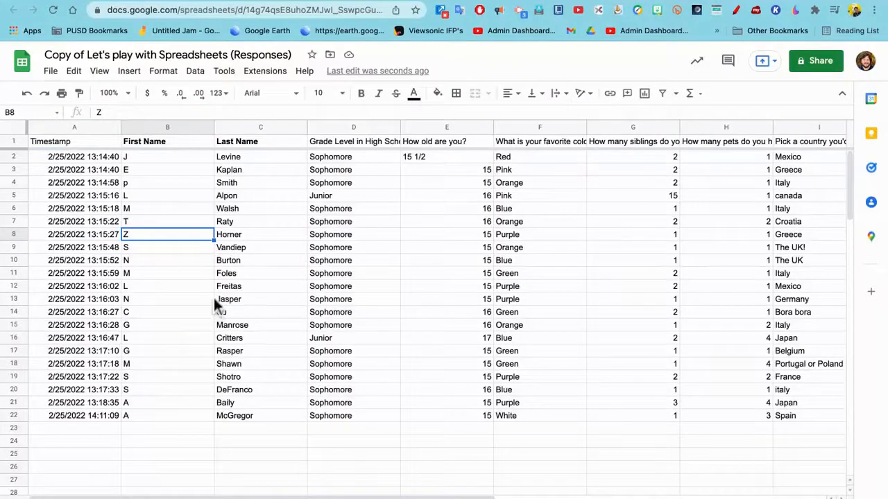
left_click(206, 128)
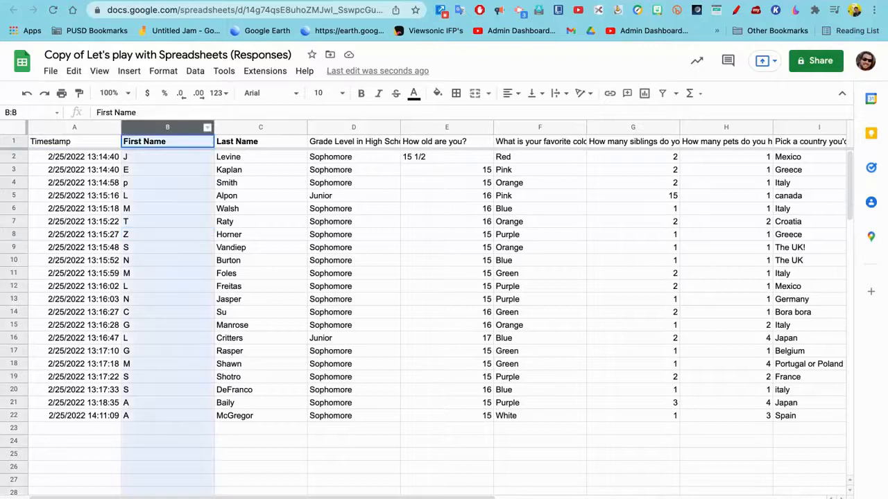
mouse_move(191, 127)
left_mouse_down()
mouse_move(282, 127)
mouse_move(178, 128)
left_mouse_up()
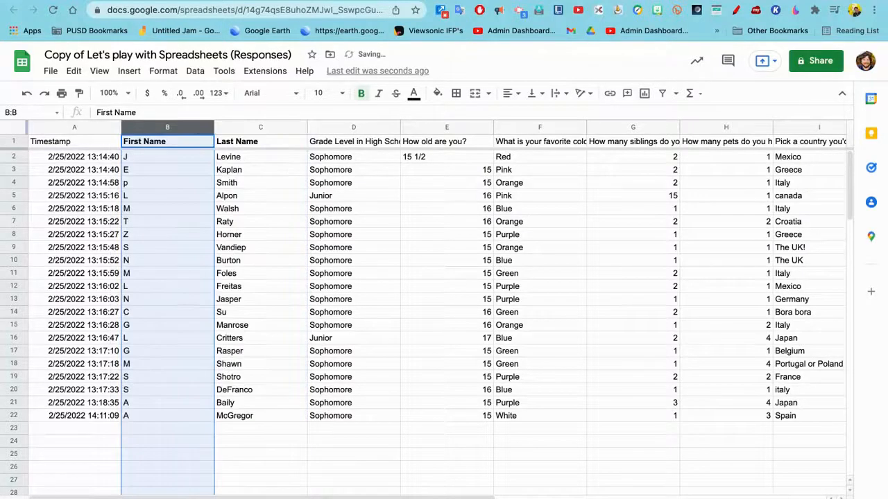
left_click(14, 157)
mouse_move(14, 157)
left_mouse_down()
mouse_move(14, 172)
mouse_move(13, 160)
left_mouse_up()
left_click(167, 221)
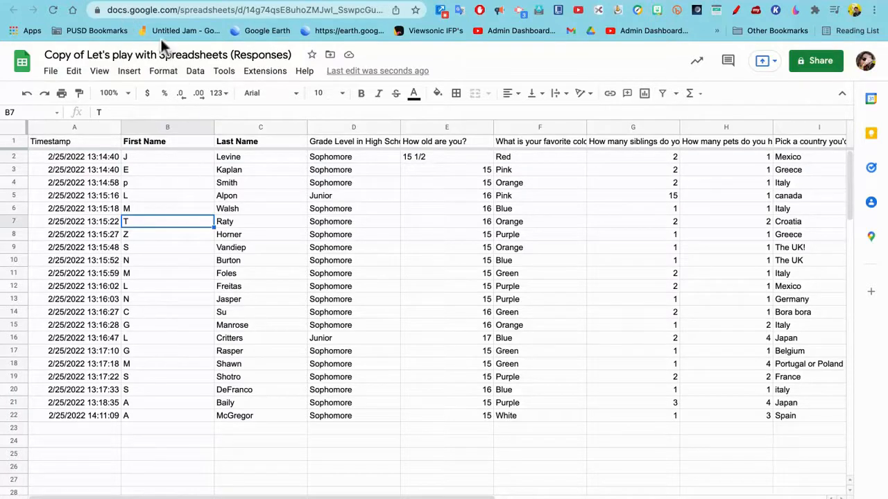
Sort the sheet A to Z by the Last Name column and Z to A by the Grade Level in High School column.
left_click(300, 128)
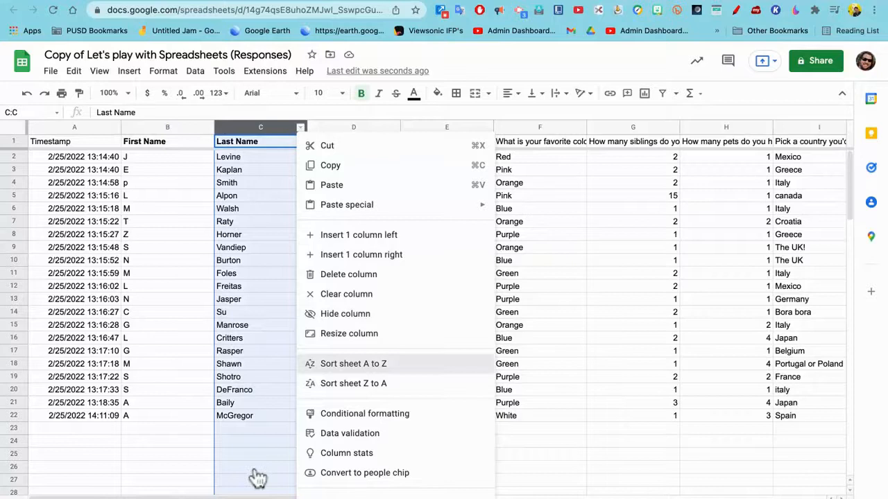
left_click(353, 363)
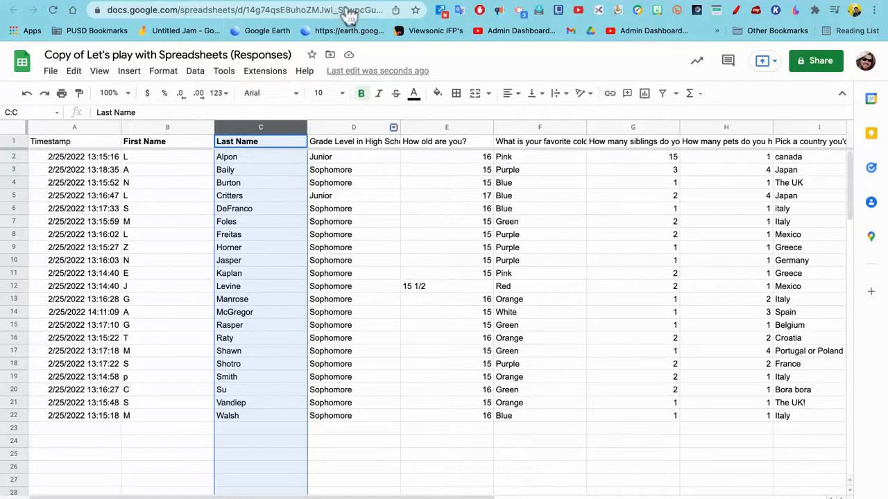
left_click(393, 127)
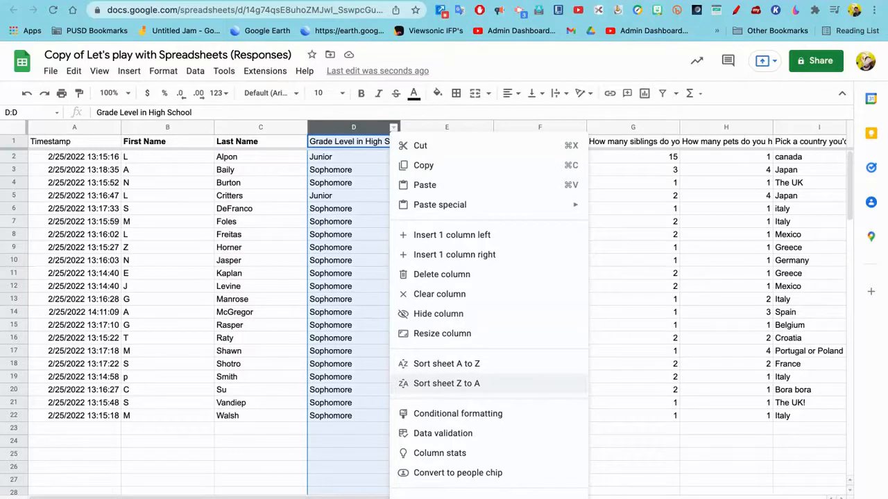
left_click(446, 384)
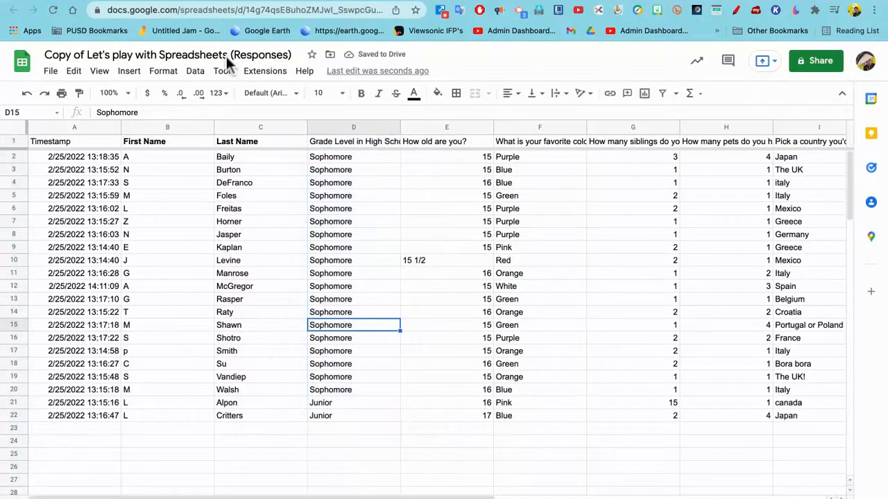
left_click(347, 403)
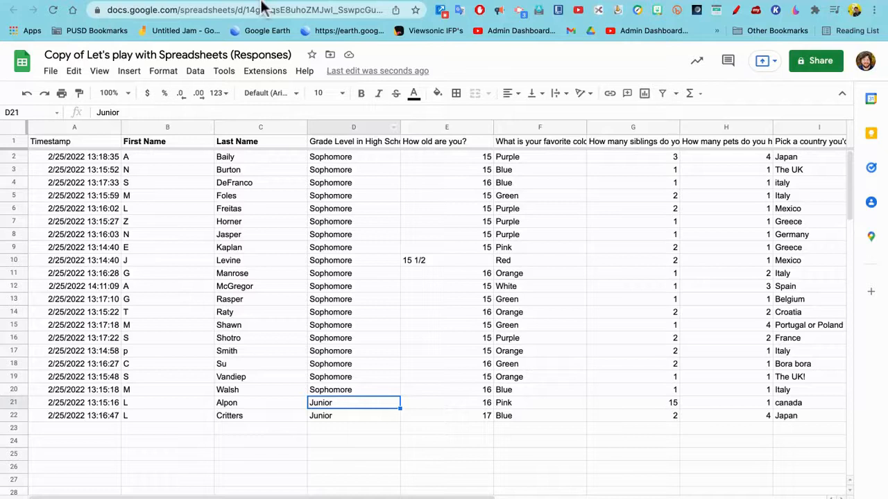
Create a filter on the Grade Level in High School column that shows only Junior rows.
left_click(353, 127)
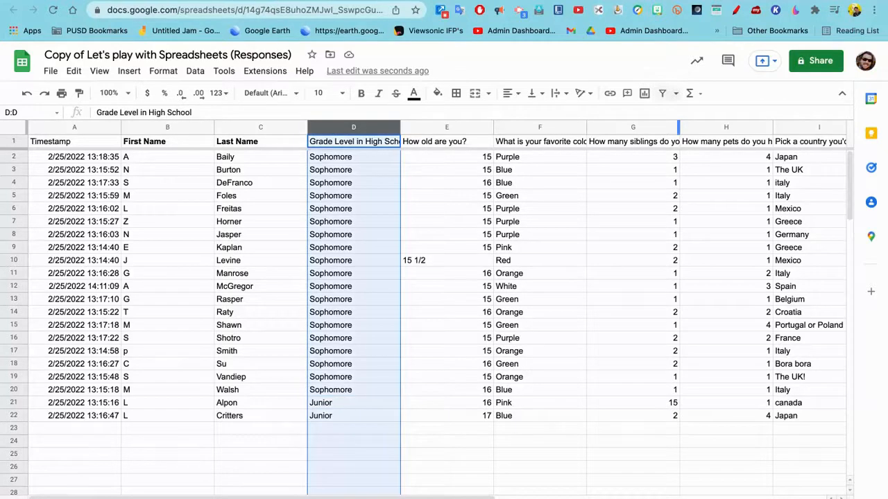
left_click(662, 93)
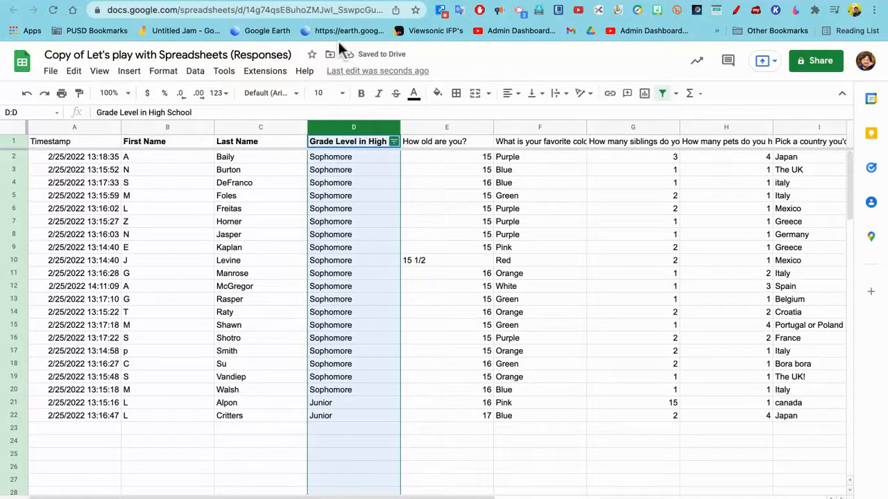
left_click(393, 142)
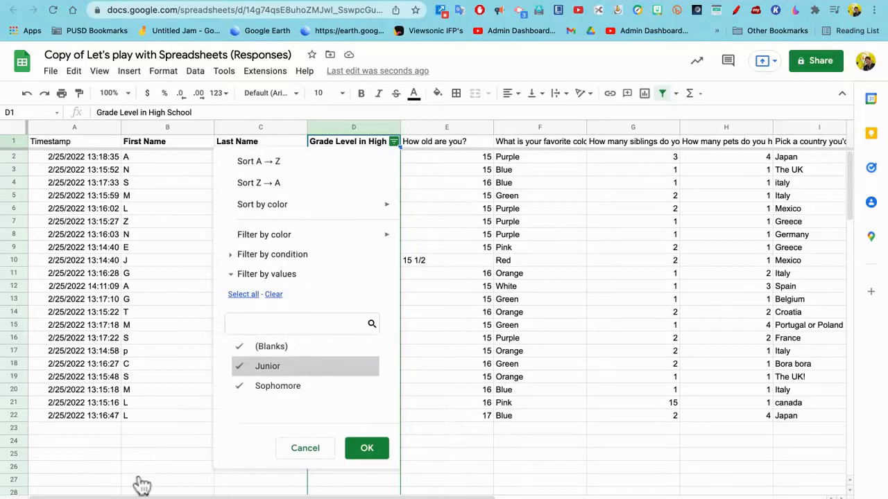
left_click(273, 294)
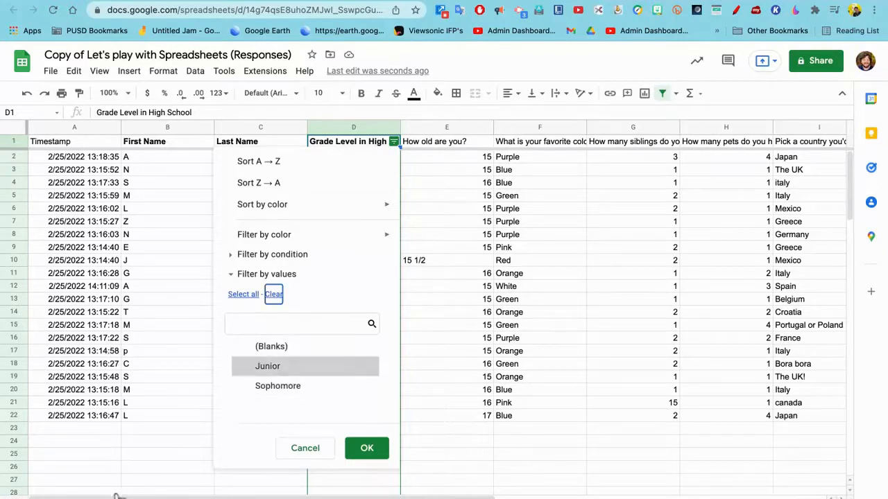
left_click(267, 366)
left_click(366, 448)
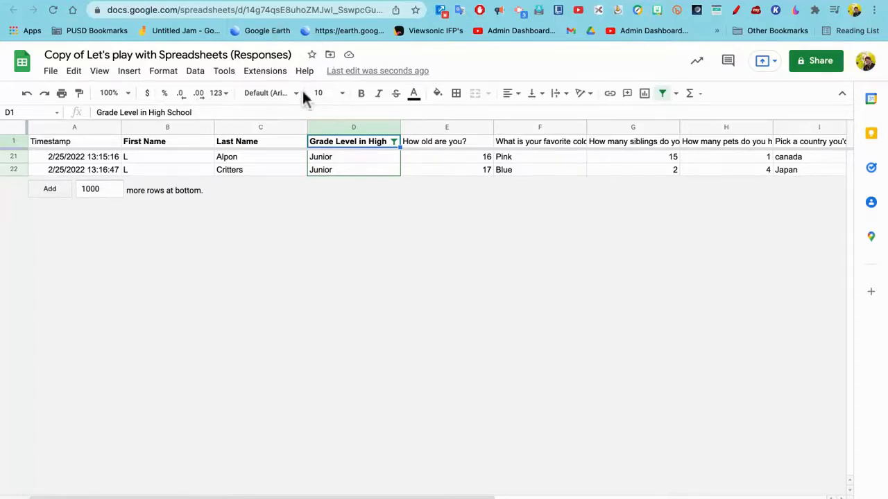
Reselect all values in the grade level filter to show every row.
left_click(394, 141)
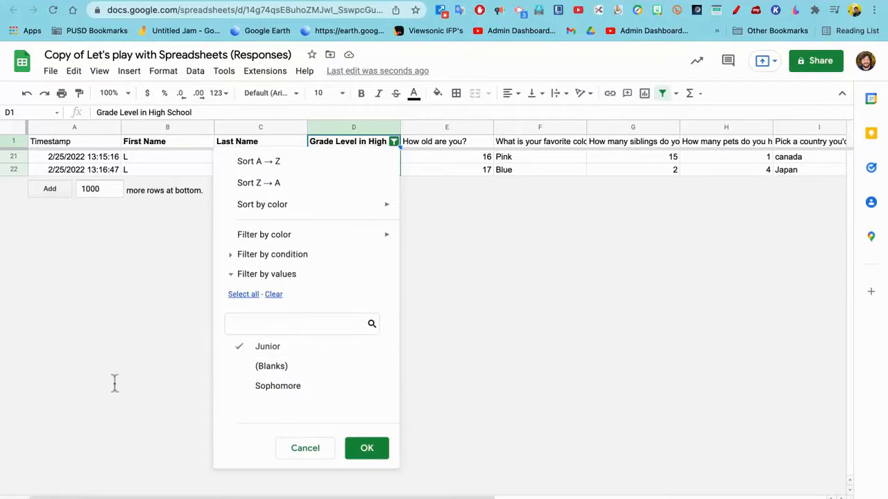
left_click(243, 294)
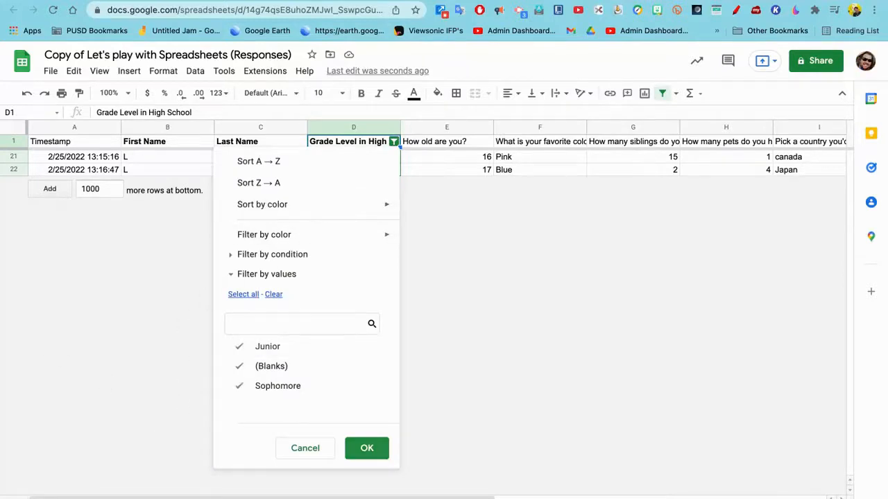
left_click(367, 448)
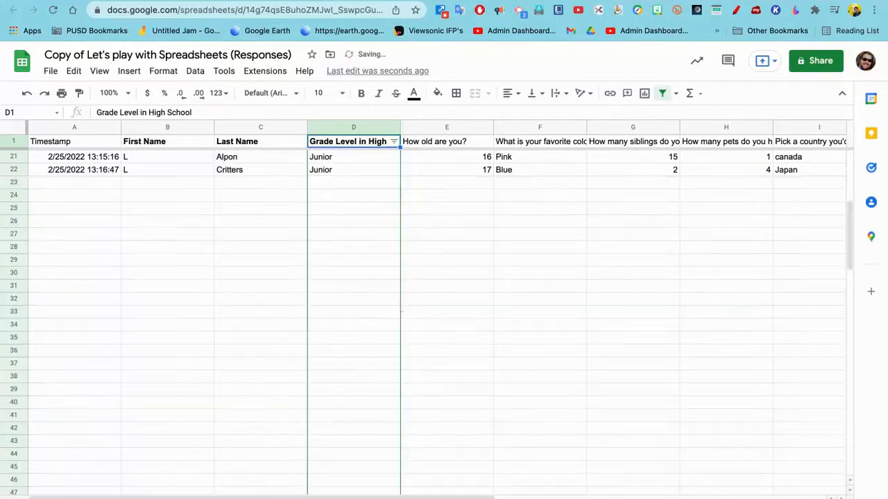
Replace the grade filter with one on the How old are you? column showing only 15, and turn that filter off.
left_click(466, 127)
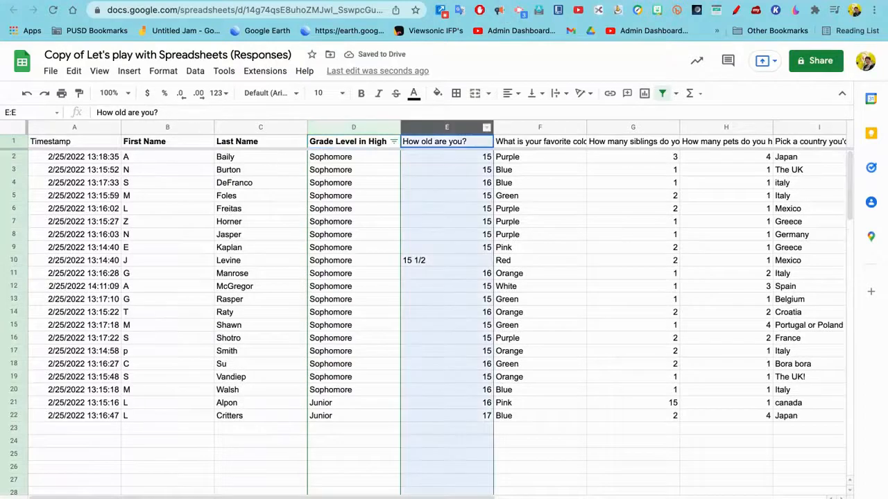
left_click(662, 93)
left_click(663, 93)
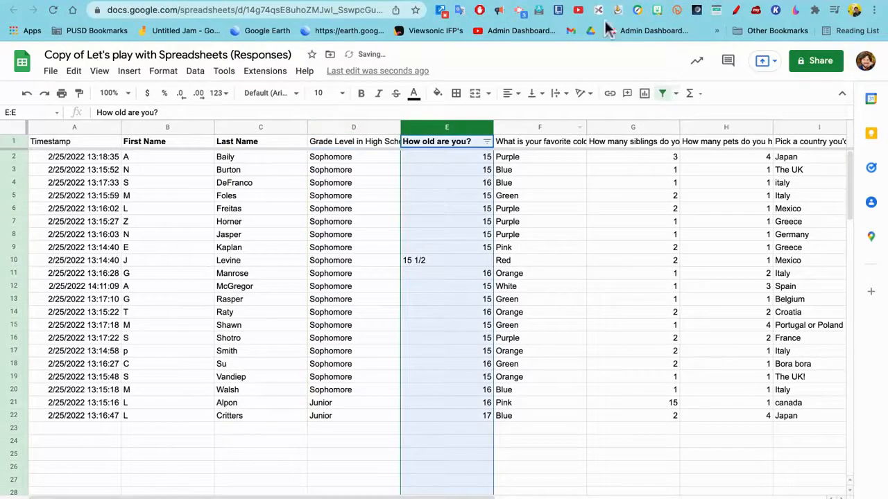
left_click(487, 142)
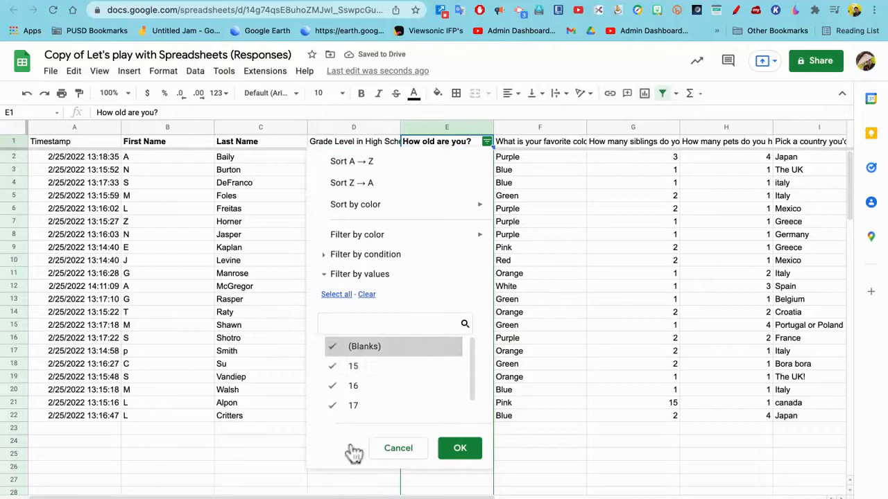
left_click(367, 294)
left_click(343, 366)
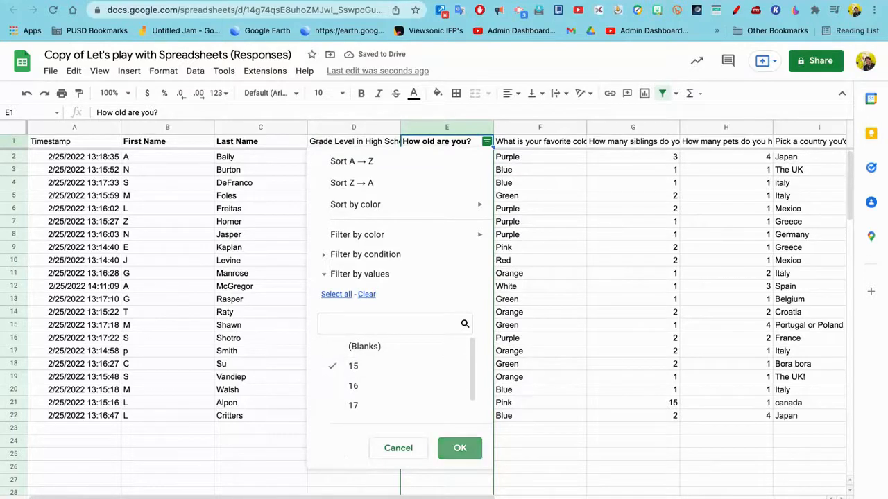
left_click(460, 449)
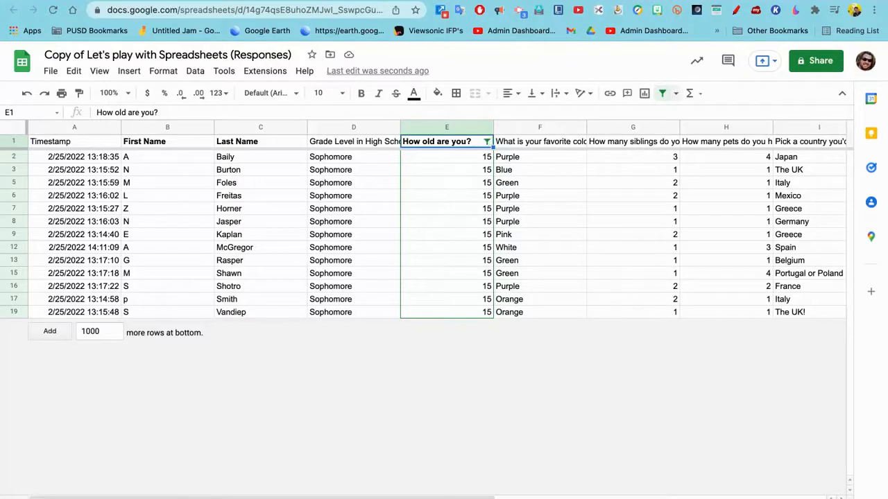
left_click(663, 92)
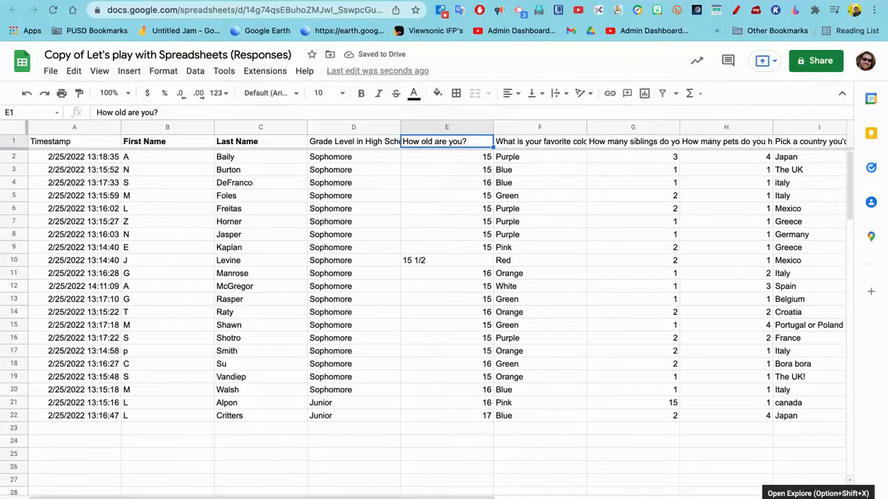
Use Explore to apply the cyan alternating colors style with a colored header to the response data A1:I22.
left_click(862, 482)
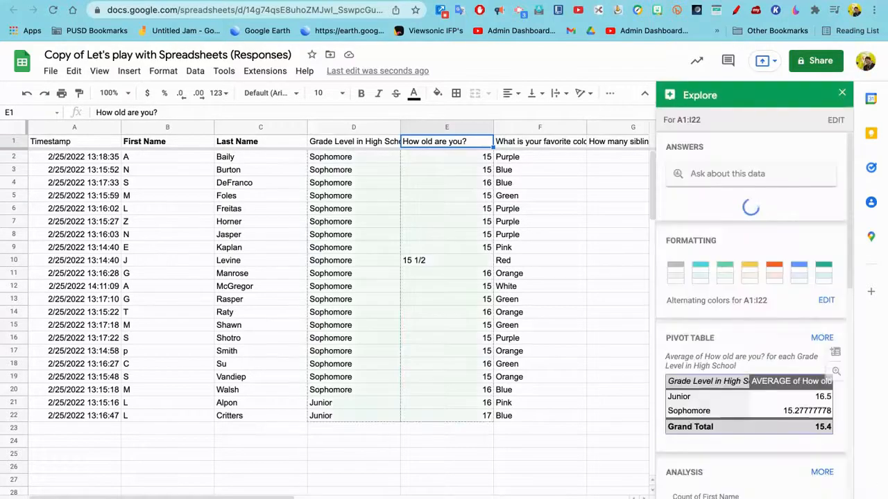
scroll(755, 312, "down", 1)
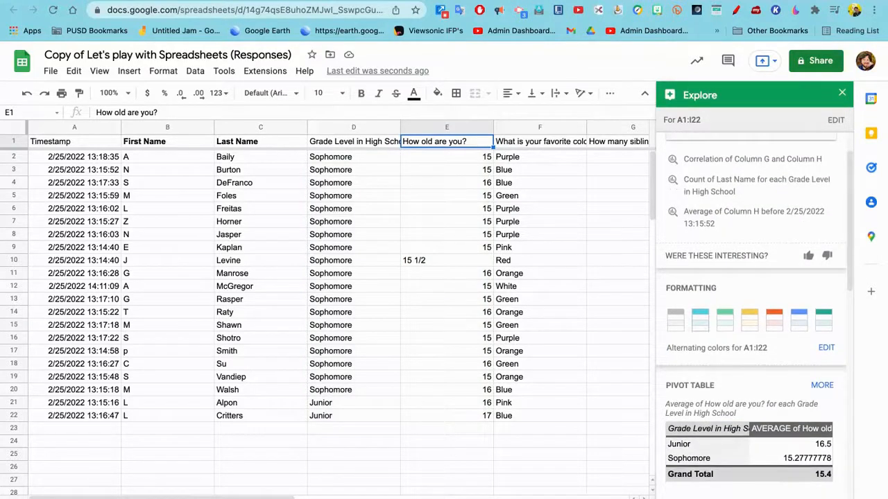
left_click(700, 320)
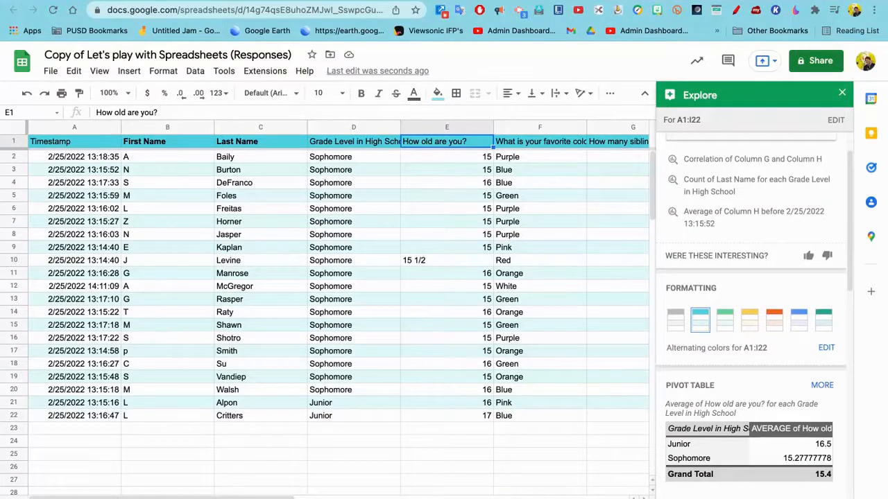
Examine the suggested pivot table and analysis charts that Explore offers for the whole response table.
scroll(796, 319, "down", 2)
scroll(755, 313, "down", 8)
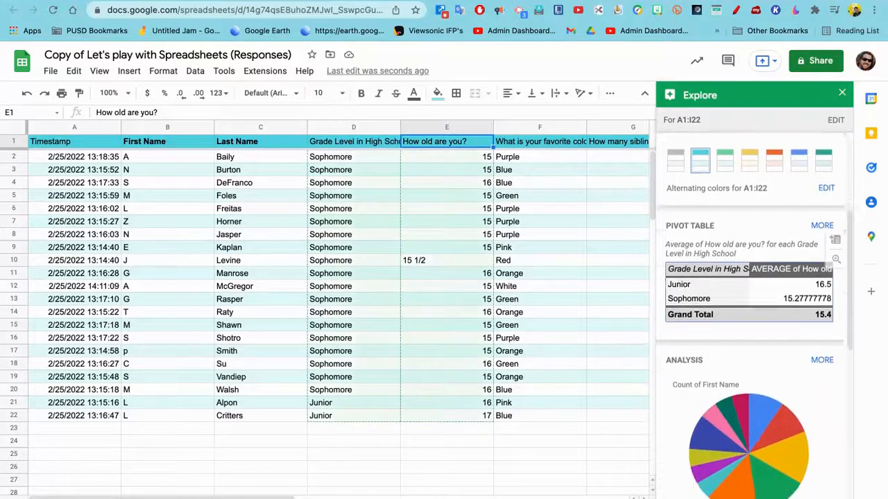
scroll(755, 299, "down", 3)
scroll(755, 299, "up", 12)
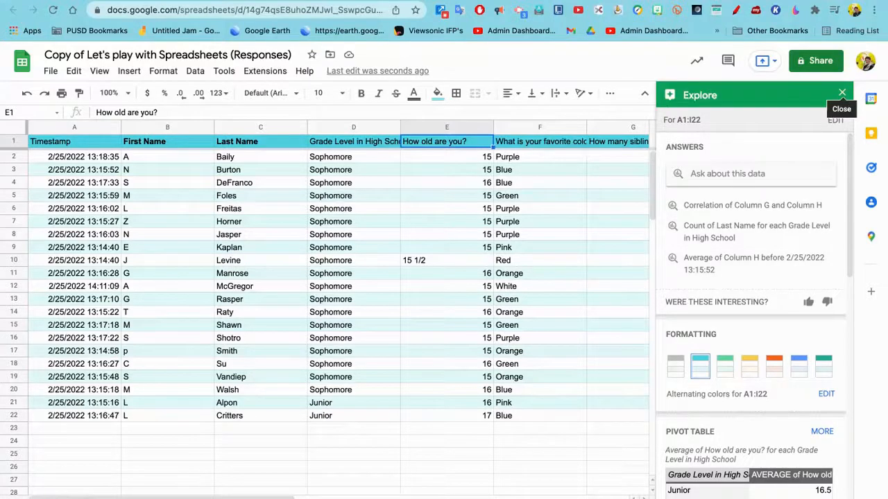
Select the entire How old are you? column, review its Explore statistics, suggested questions and charts, and close Explore.
key("ctrl+space")
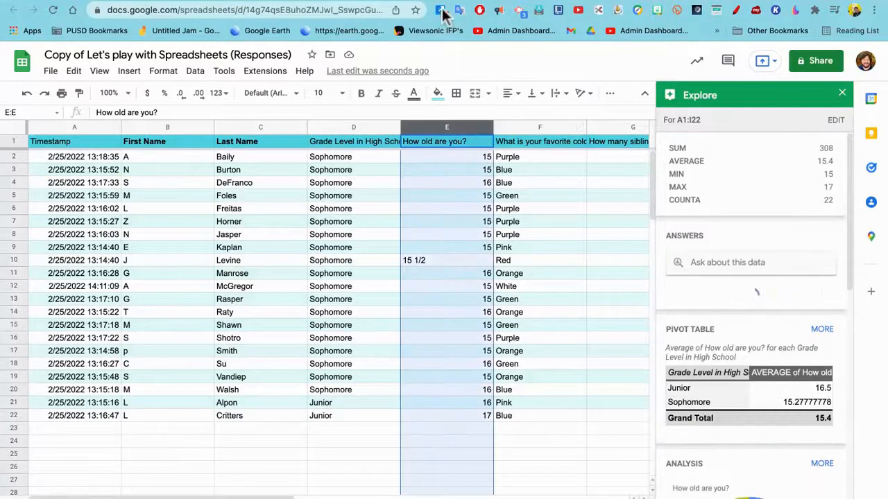
scroll(752, 347, "down", 1)
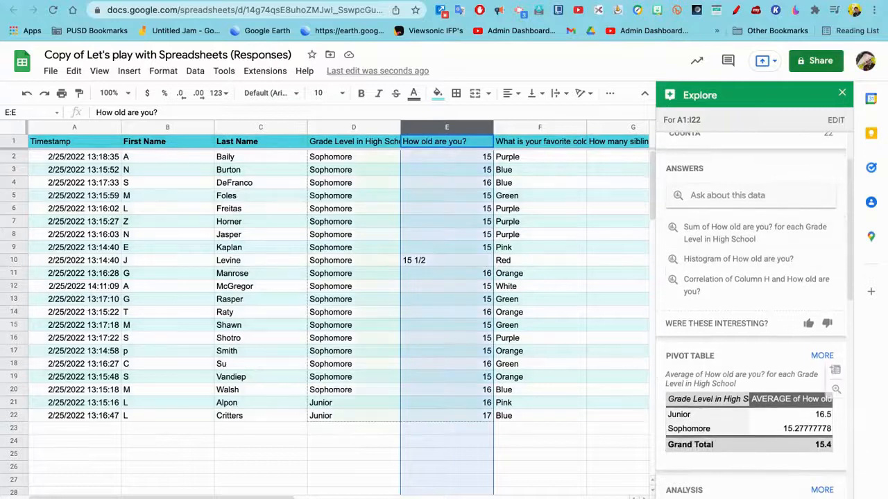
scroll(753, 312, "down", 3)
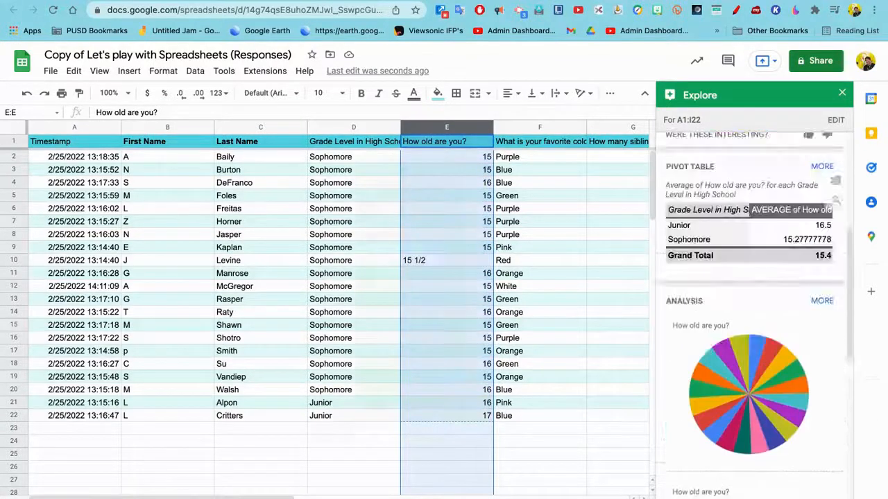
left_click(842, 92)
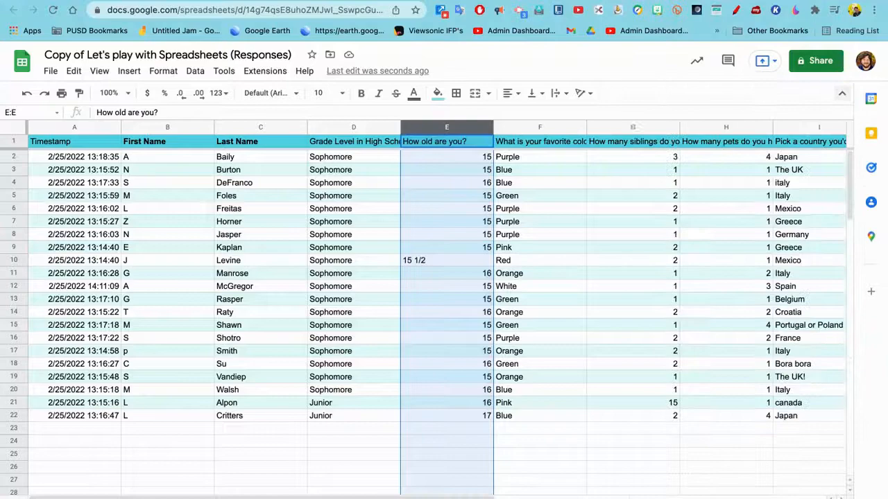